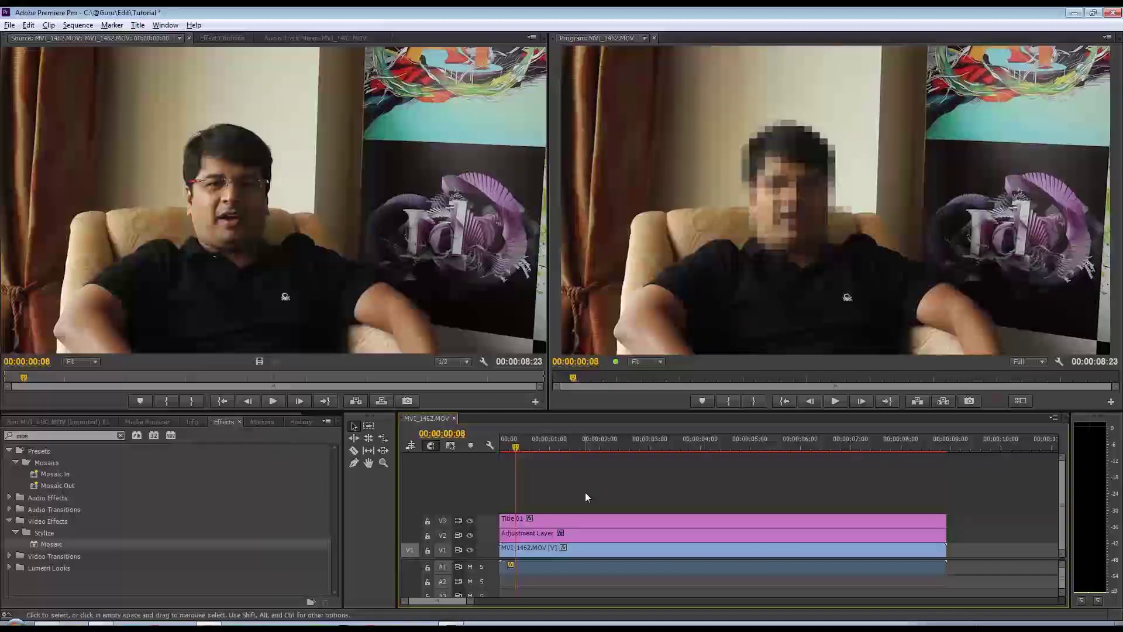
- Show the bin's clips instead of effects and go up to the project's top level
{"action": "left_click", "coordinate": [77, 424]}
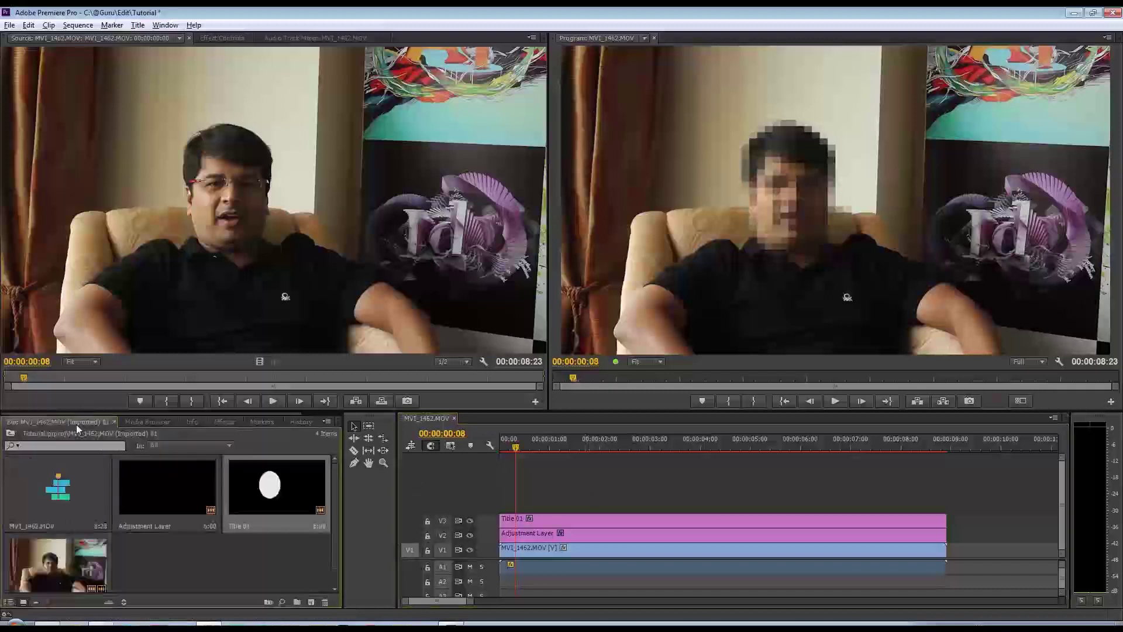
{"action": "left_click", "coordinate": [173, 564]}
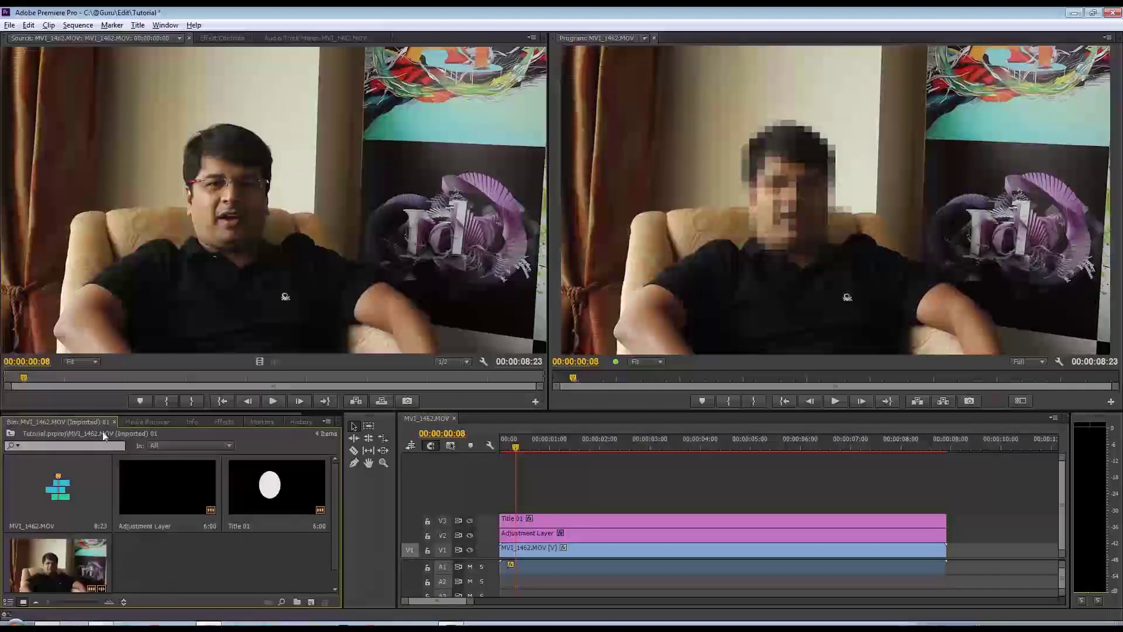
{"action": "left_click", "coordinate": [11, 434]}
- Make a sequence from MVI_1462.MOV and put a new 1920×1080 adjustment layer on V2 above it
{"action": "right_click", "coordinate": [52, 497]}
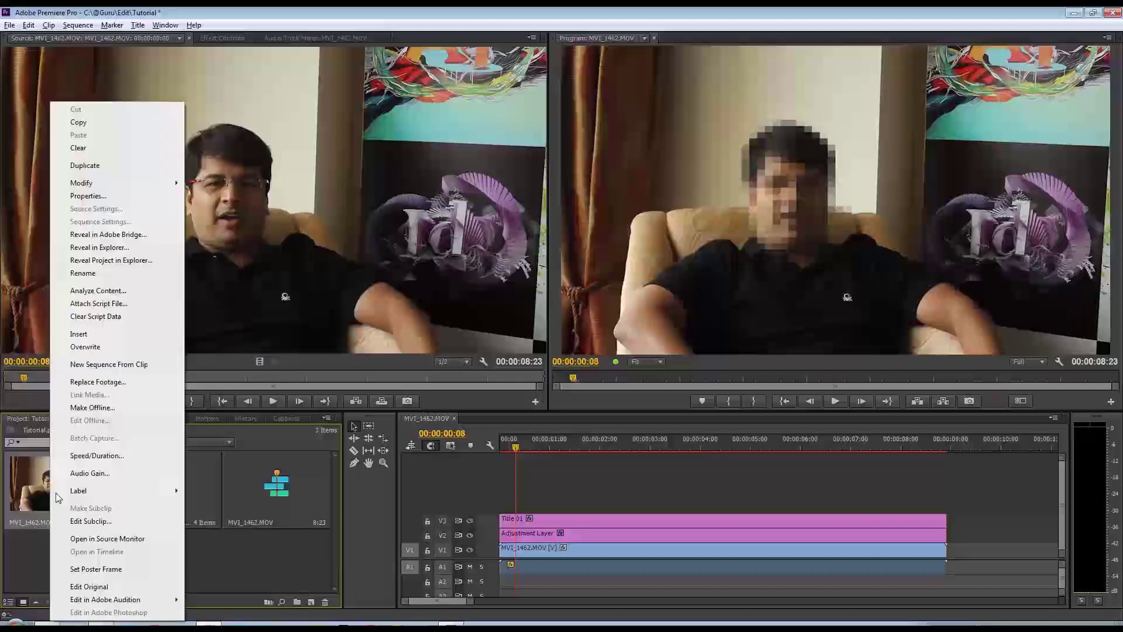
{"action": "left_click", "coordinate": [108, 364]}
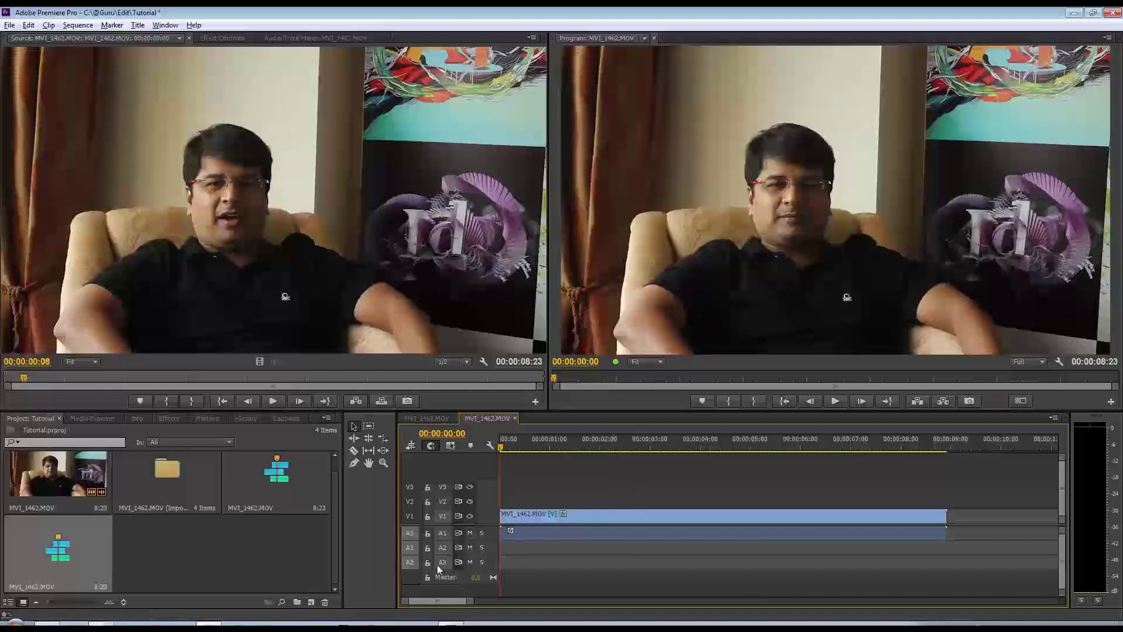
{"action": "left_click", "coordinate": [312, 602]}
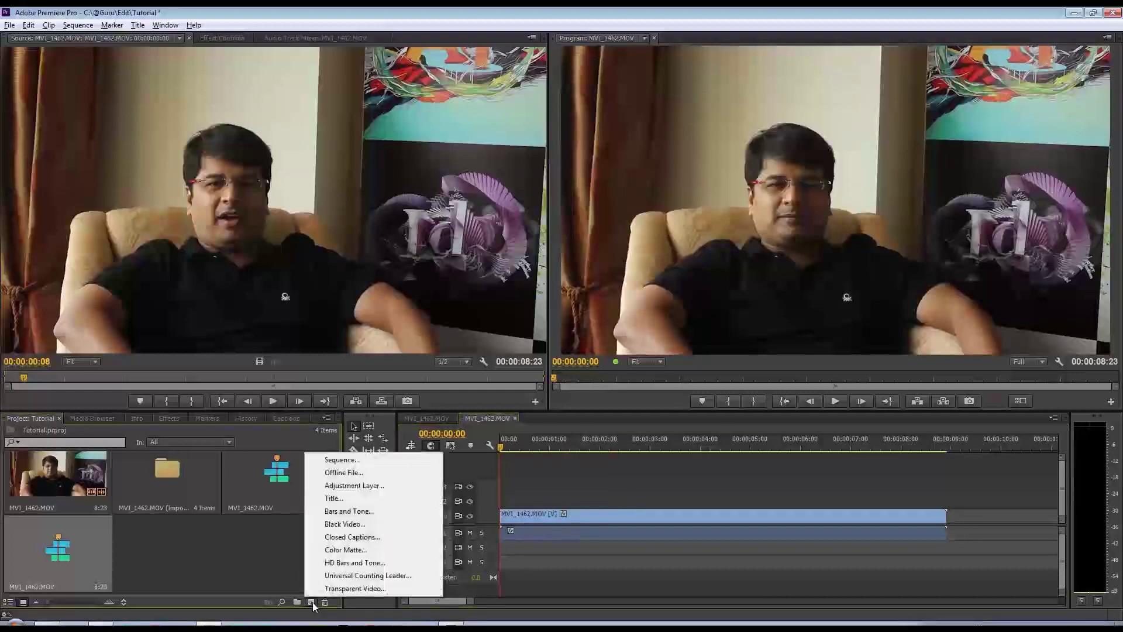
{"action": "left_click", "coordinate": [378, 486]}
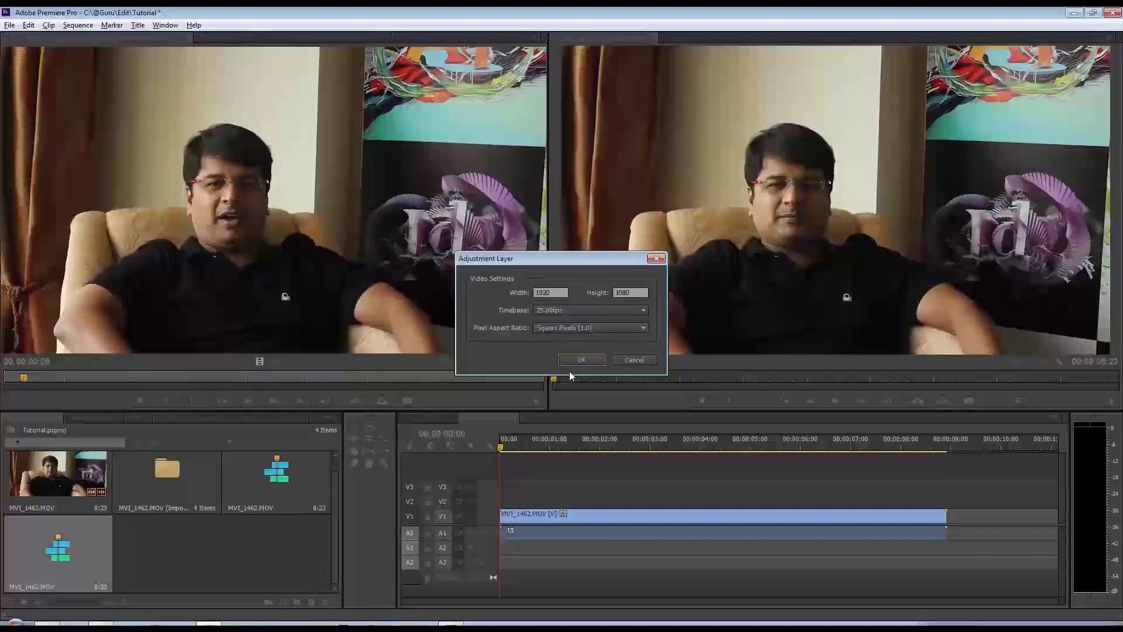
{"action": "left_click", "coordinate": [581, 360]}
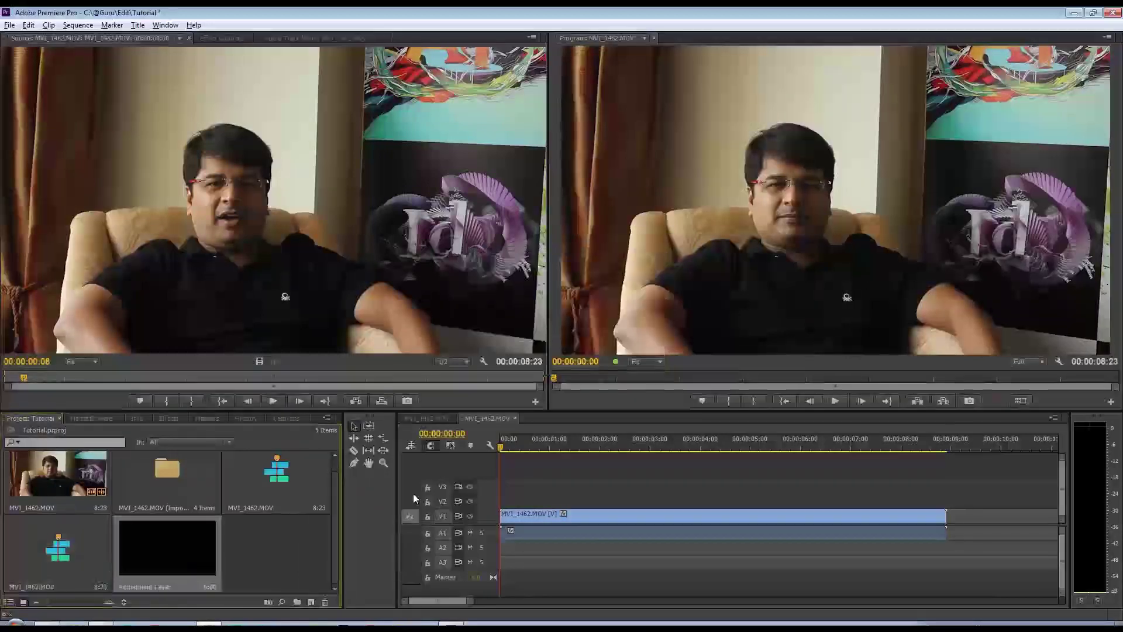
{"action": "left_click_drag", "start_coordinate": [177, 549], "coordinate": [948, 497]}
{"action": "left_click", "coordinate": [728, 499]}
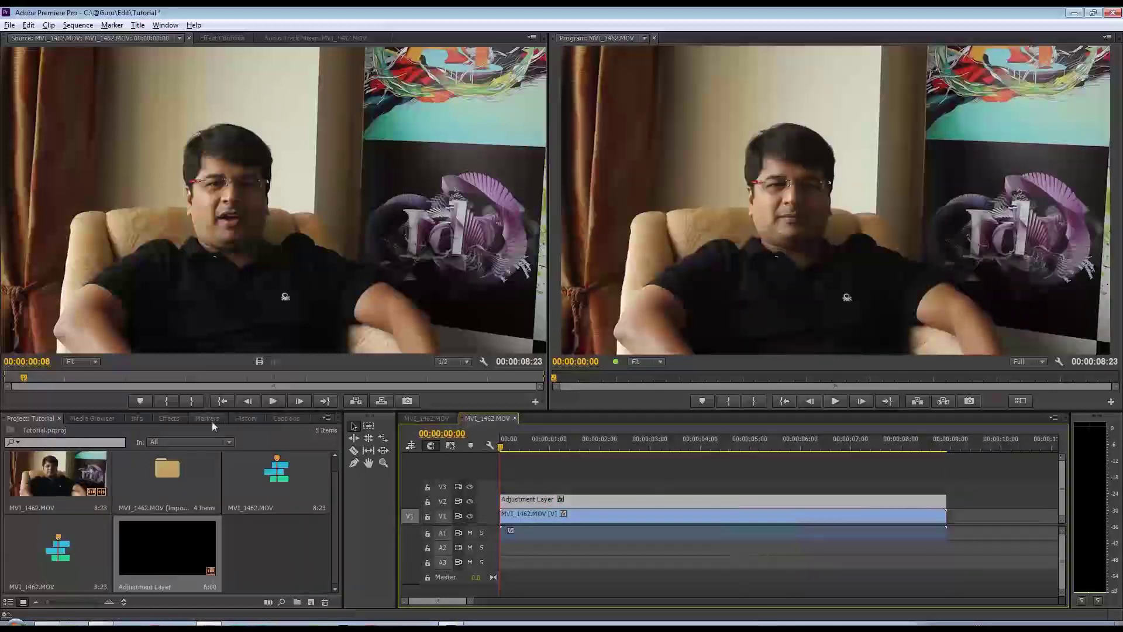
- Apply the Stylize > Mosaic effect to the adjustment layer
{"action": "left_click", "coordinate": [169, 418]}
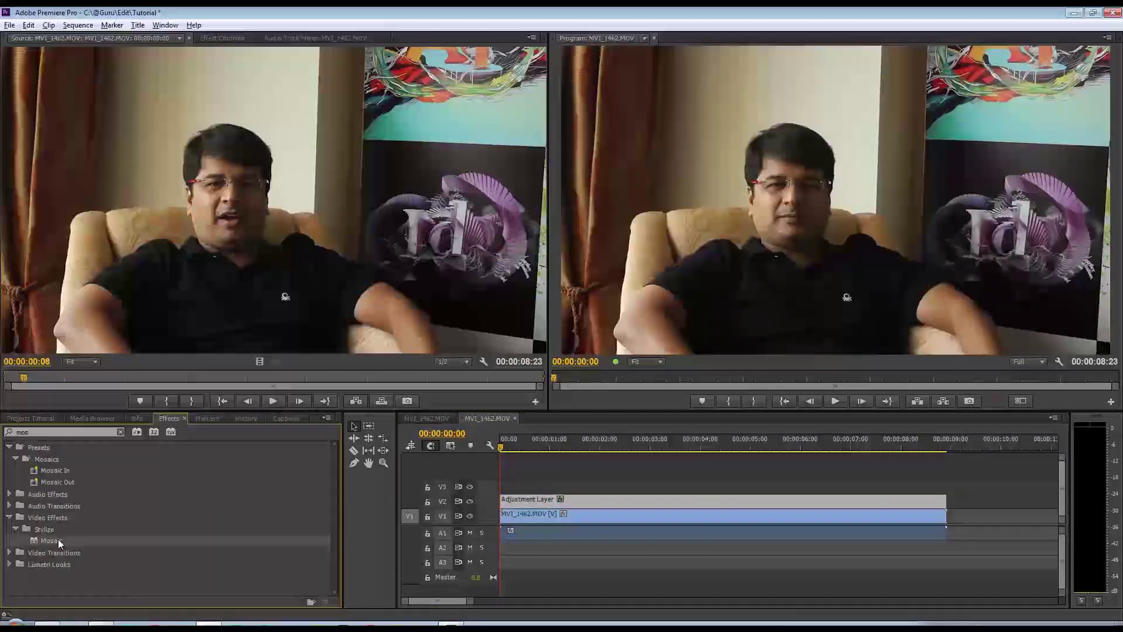
{"action": "left_click_drag", "start_coordinate": [55, 542], "coordinate": [544, 508]}
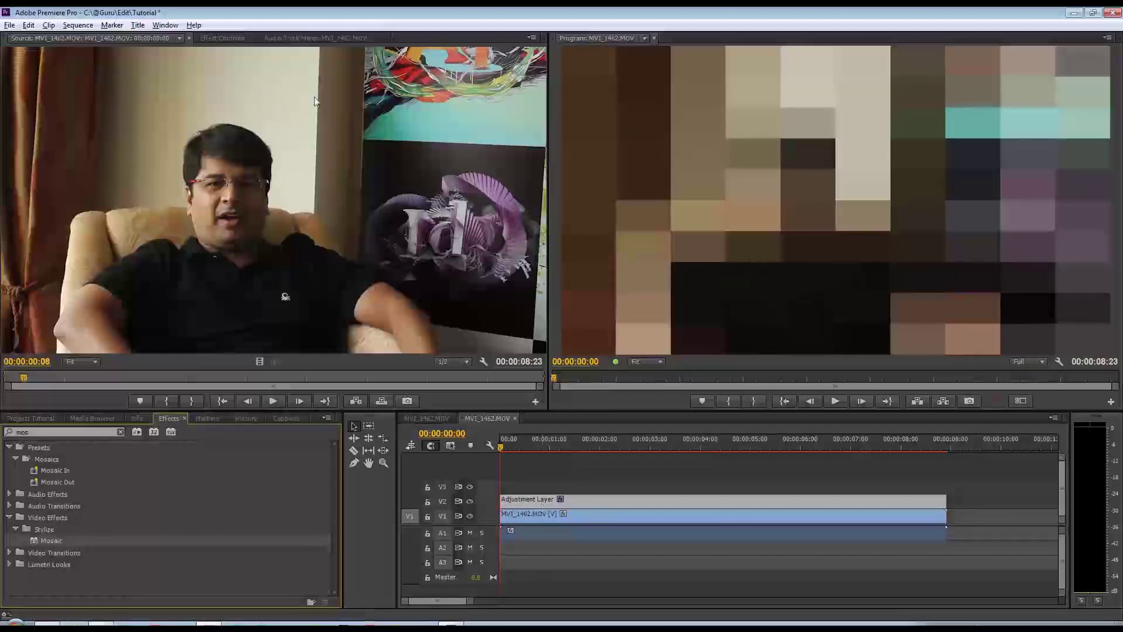
{"action": "left_click", "coordinate": [206, 35]}
- Set Mosaic to 70 horizontal and 50 vertical blocks and render a preview
{"action": "left_click", "coordinate": [98, 134]}
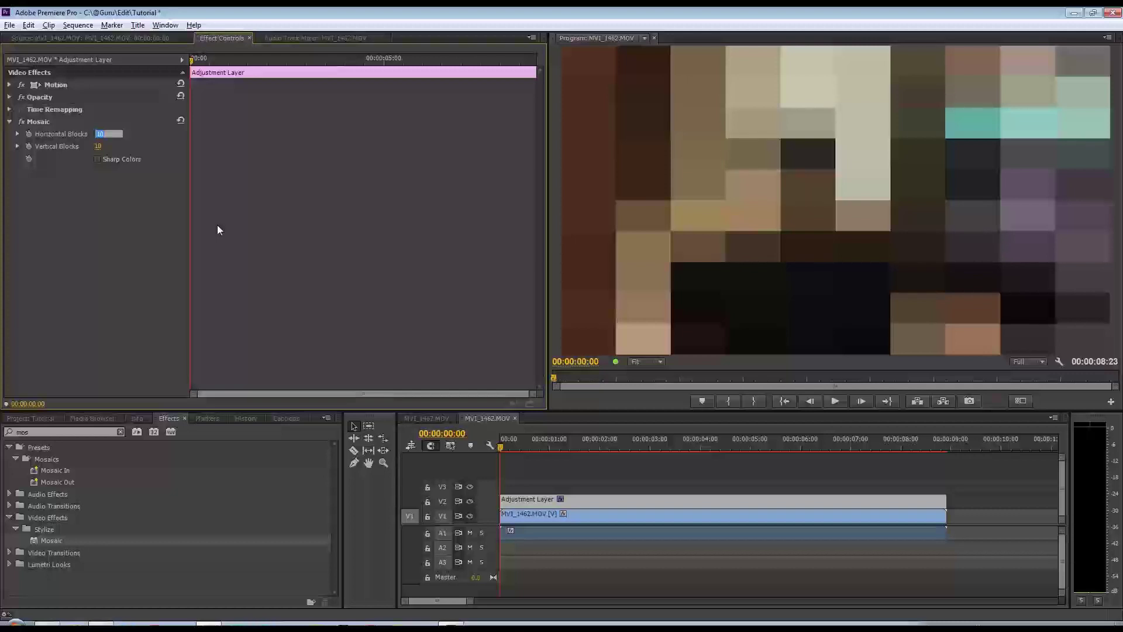
{"action": "type", "text": "20"}
{"action": "left_click", "coordinate": [100, 146]}
{"action": "type", "text": "50"}
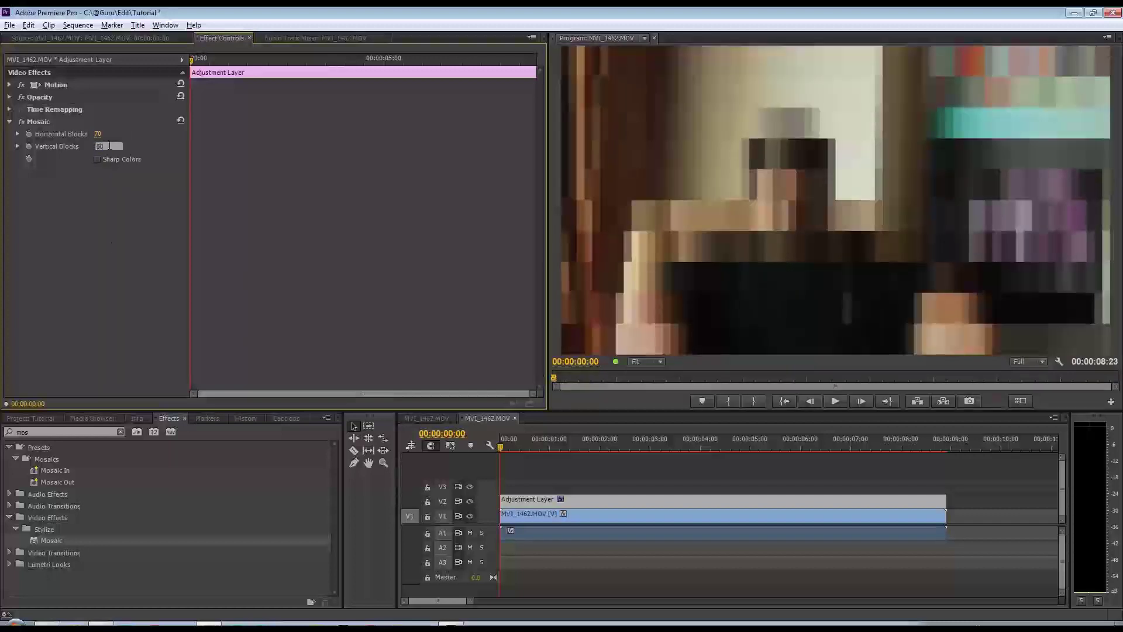
{"action": "key", "text": "Return"}
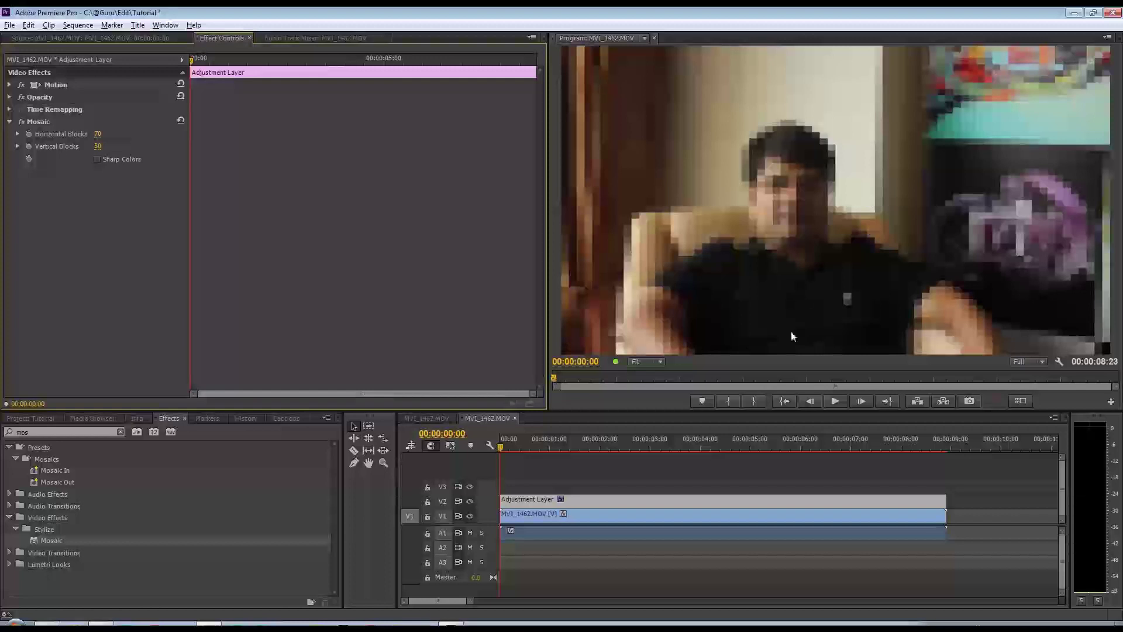
{"action": "key", "text": "Return"}
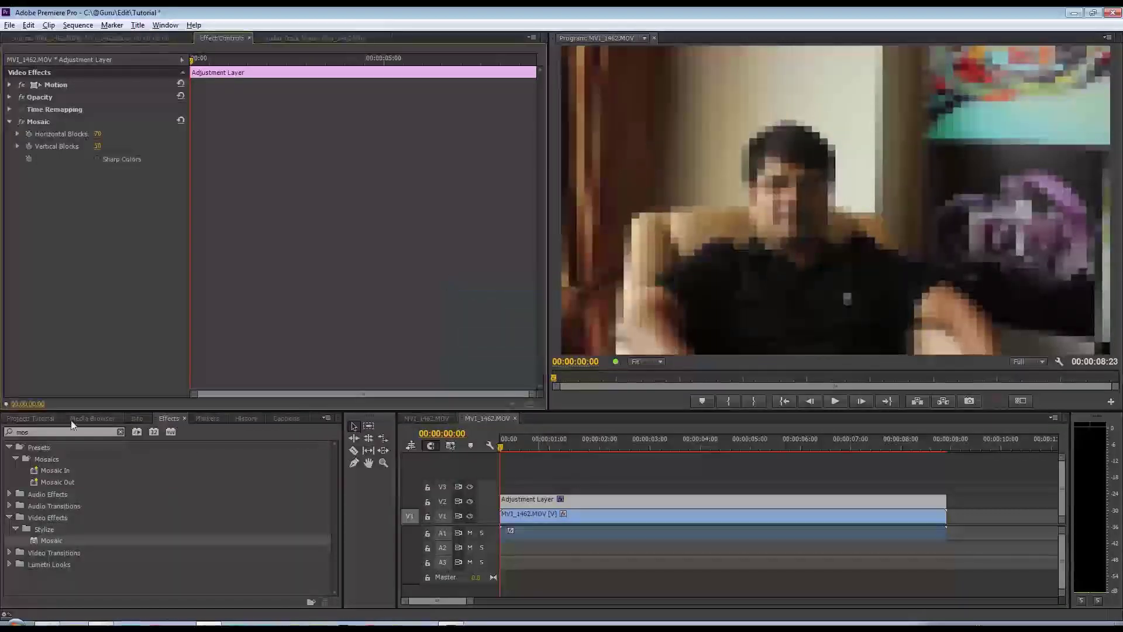
{"action": "left_click", "coordinate": [31, 418]}
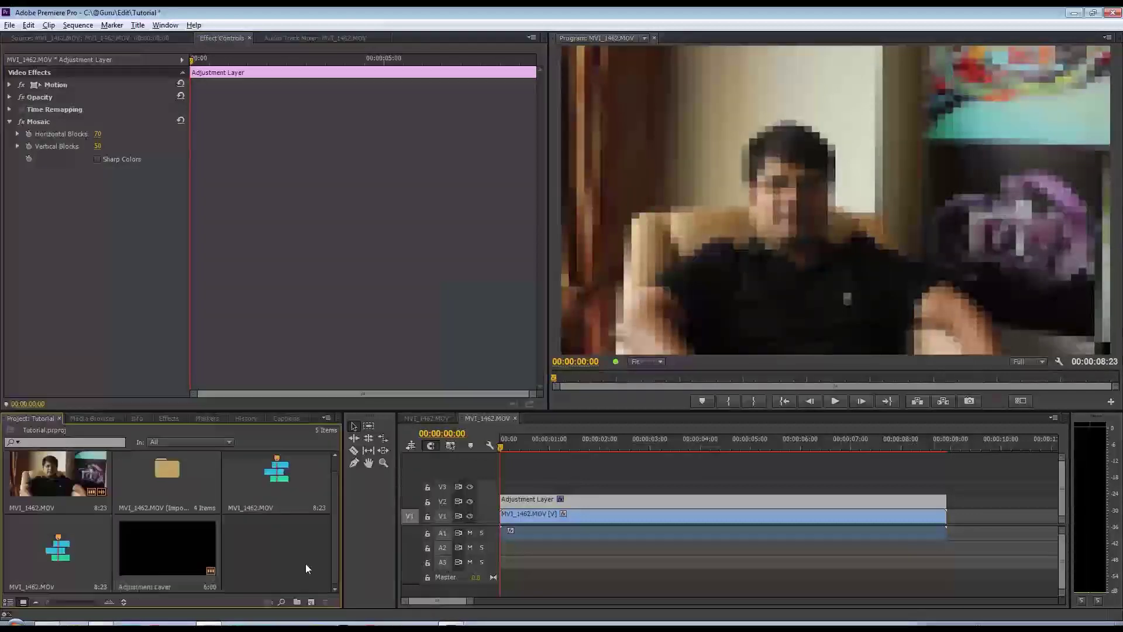
- Create a new title named Mask_Face and arrange the title editor window
{"action": "left_click", "coordinate": [312, 602]}
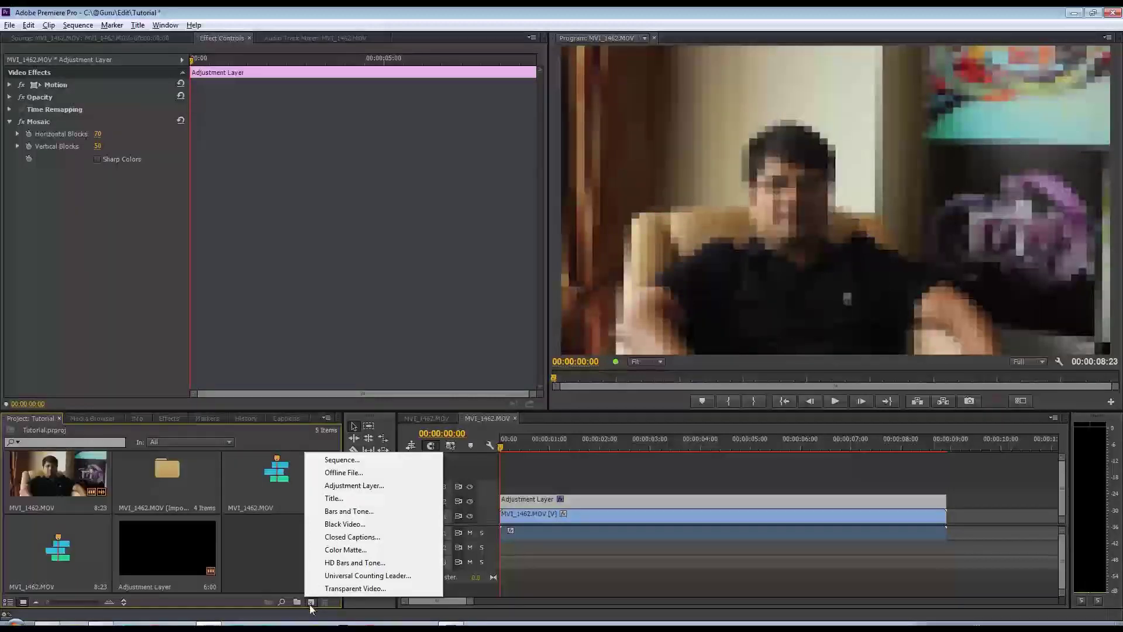
{"action": "left_click", "coordinate": [334, 498]}
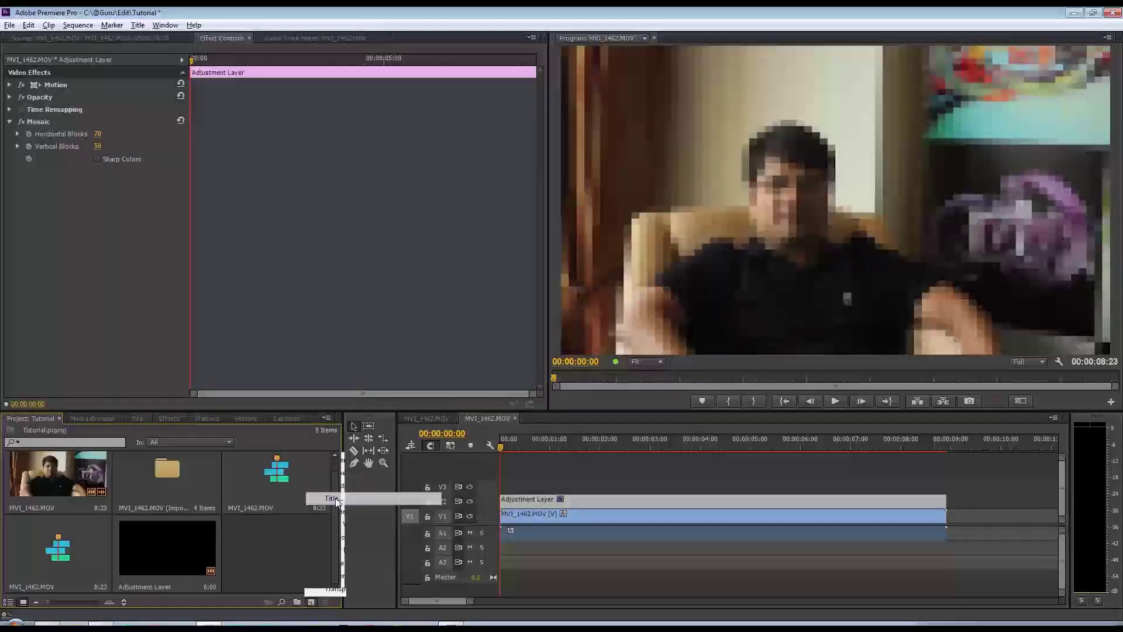
{"action": "type", "text": "Mask"}
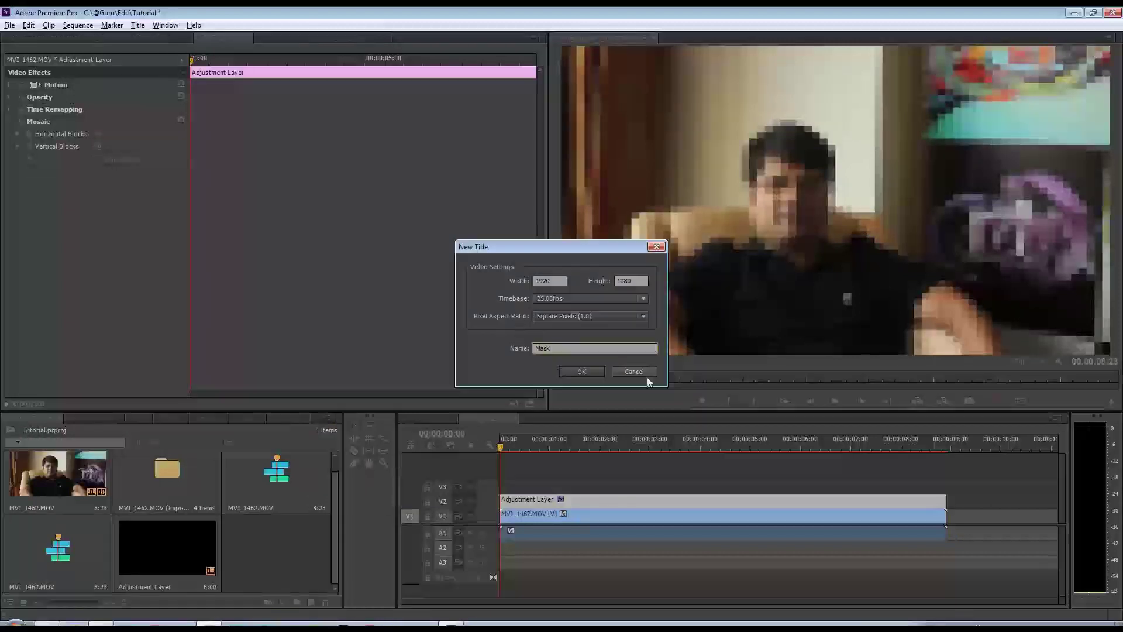
{"action": "type", "text": "_Face"}
{"action": "key", "text": "Return"}
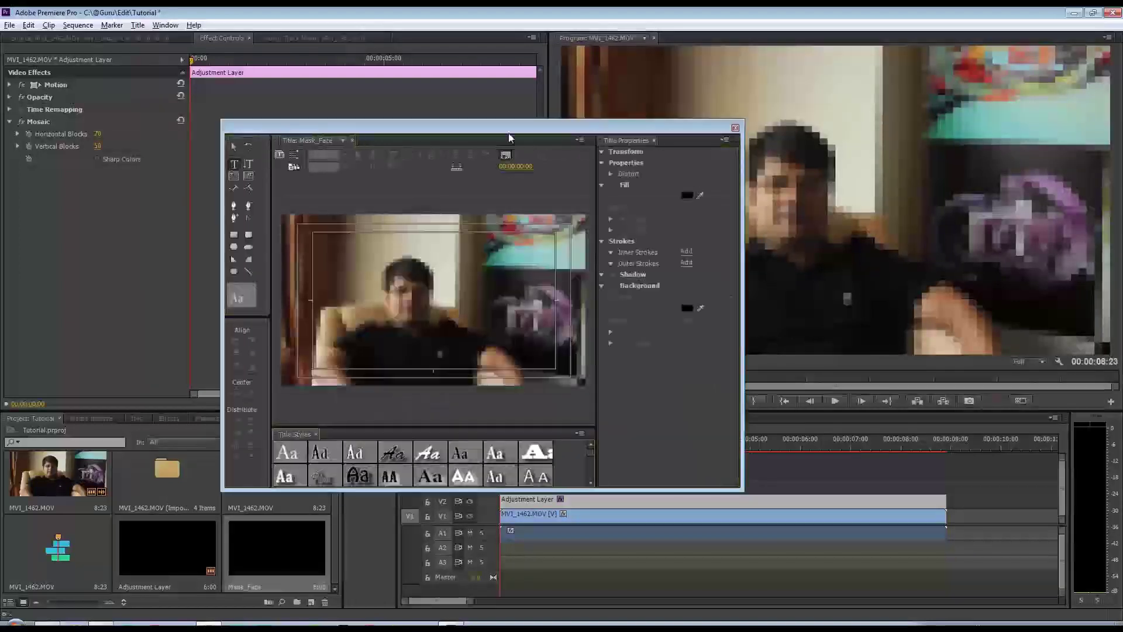
{"action": "left_click_drag", "start_coordinate": [507, 128], "coordinate": [676, 121]}
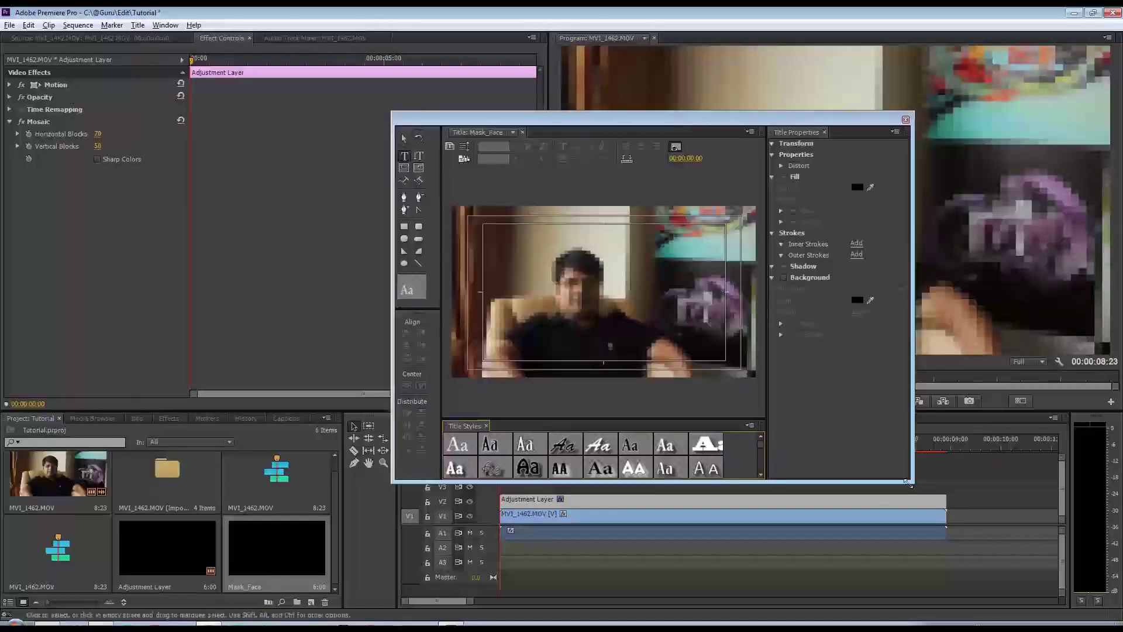
{"action": "left_click_drag", "start_coordinate": [914, 482], "coordinate": [1045, 579]}
{"action": "left_click_drag", "start_coordinate": [667, 130], "coordinate": [570, 116]}
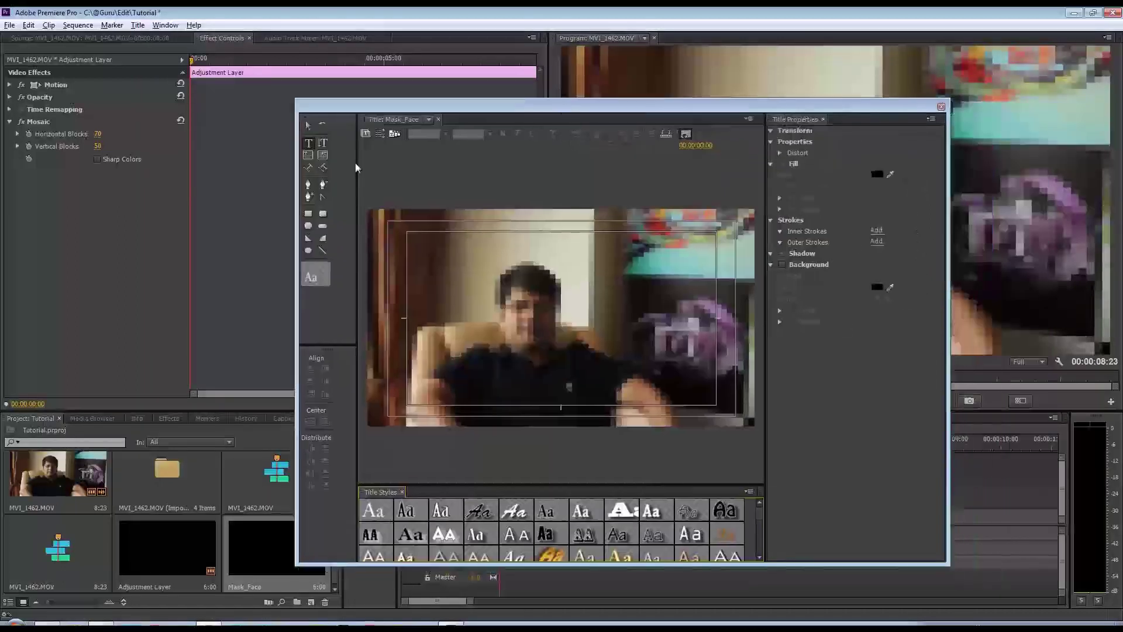
- Draw a white filled ellipse over the subject's face and close the title editor
{"action": "left_click", "coordinate": [309, 250]}
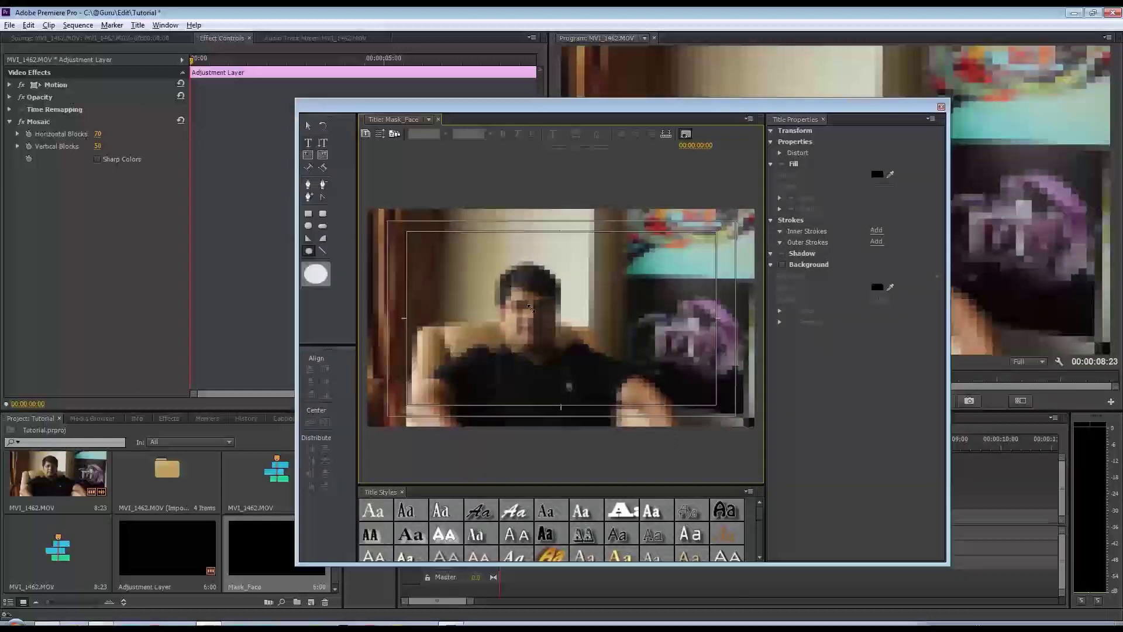
{"action": "left_click_drag", "start_coordinate": [505, 275], "coordinate": [574, 362]}
{"action": "left_click", "coordinate": [308, 126]}
{"action": "left_click_drag", "start_coordinate": [541, 313], "coordinate": [538, 313]}
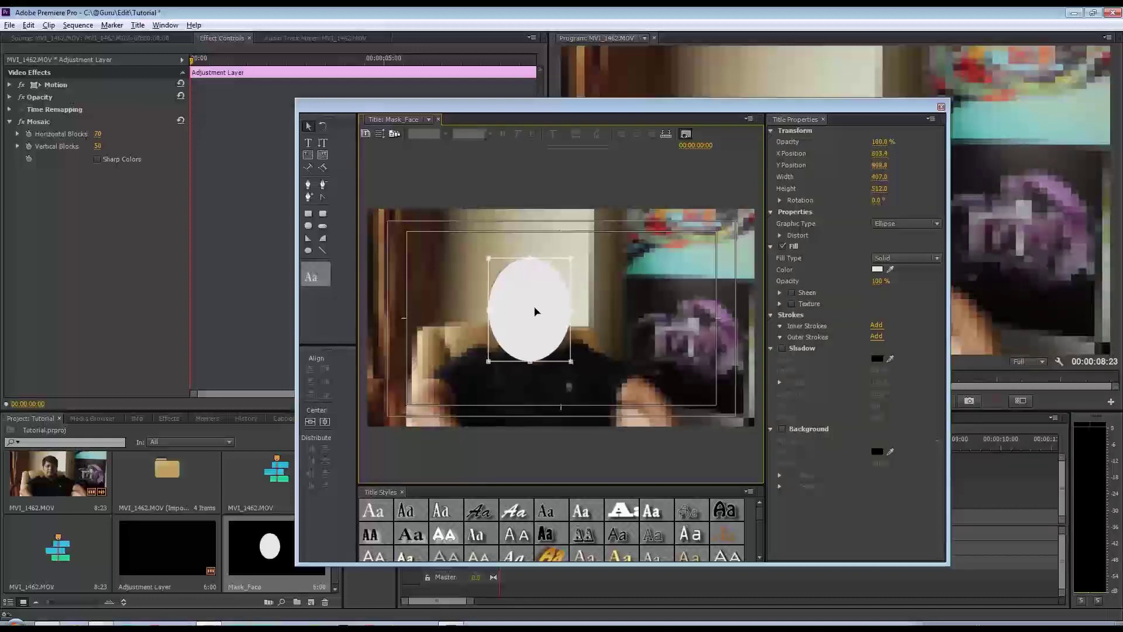
{"action": "left_click", "coordinate": [941, 107]}
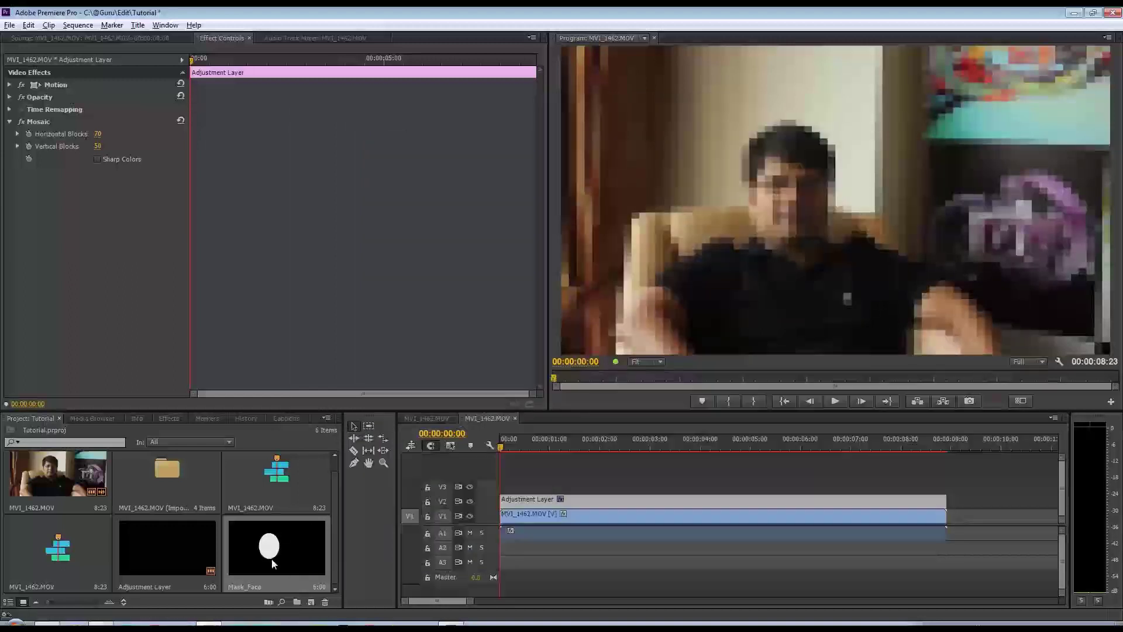
- Place Mask_Face on V3, extend it to the interview's length, then reselect the Adjustment Layer
{"action": "left_click_drag", "start_coordinate": [268, 557], "coordinate": [498, 494]}
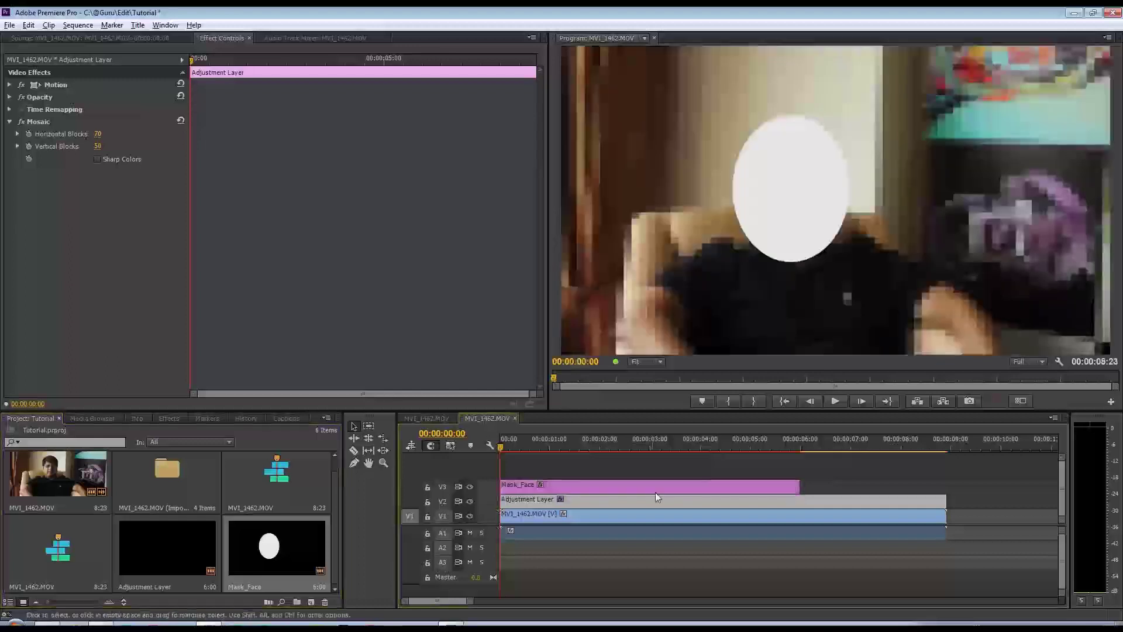
{"action": "left_click_drag", "start_coordinate": [797, 482], "coordinate": [946, 485]}
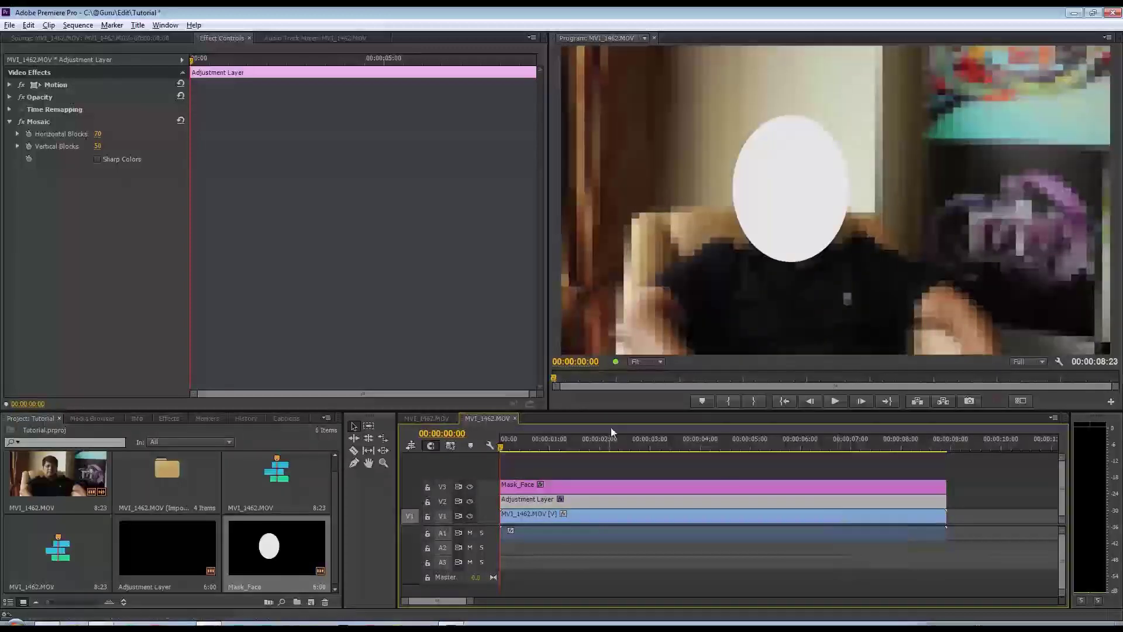
{"action": "left_click", "coordinate": [594, 483]}
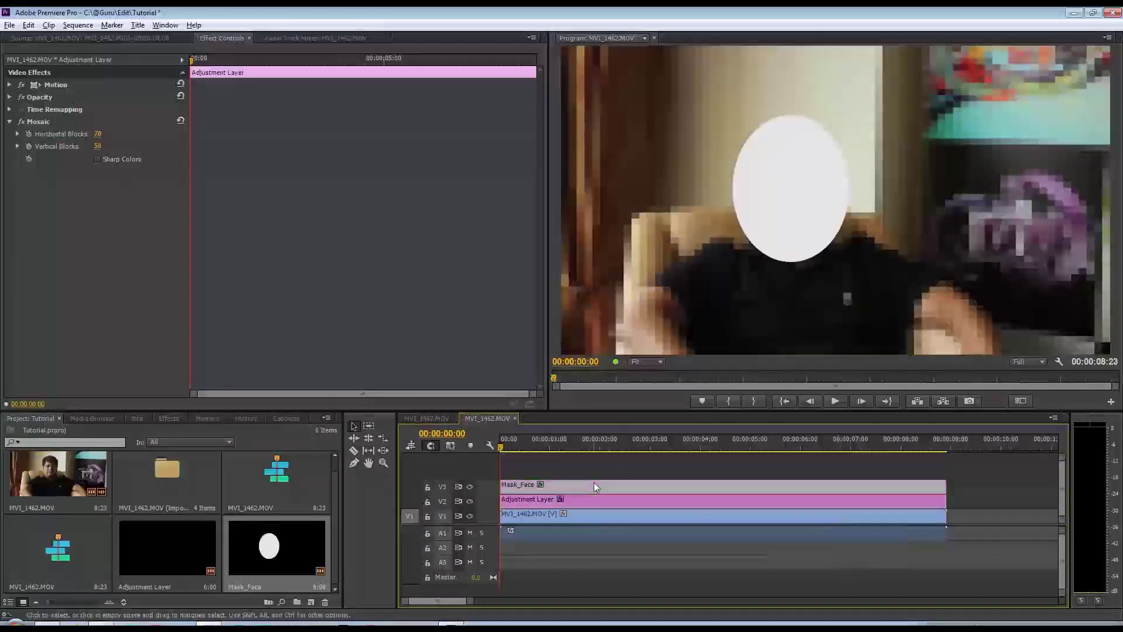
{"action": "left_click", "coordinate": [640, 501]}
{"action": "left_click", "coordinate": [640, 517]}
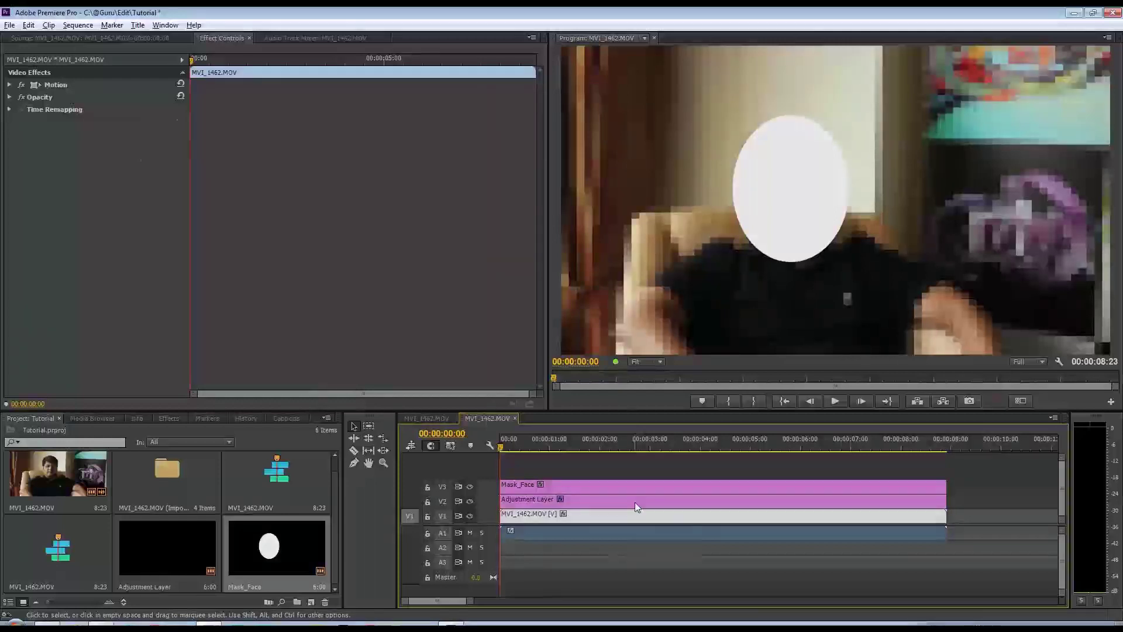
{"action": "left_click", "coordinate": [634, 502]}
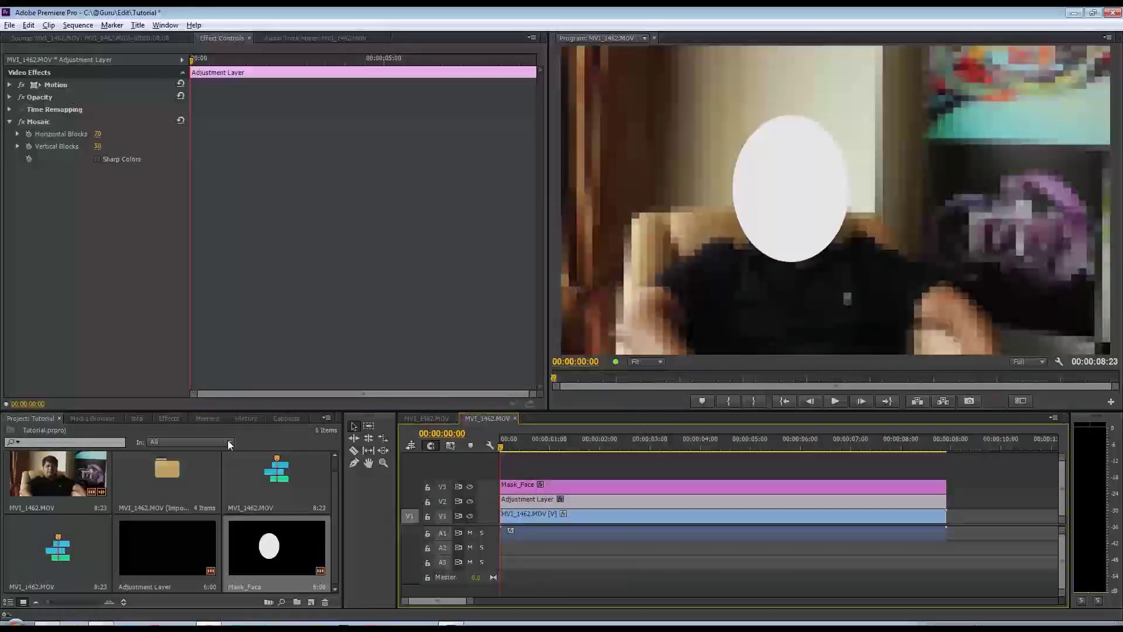
- Apply Track Matte Key to the adjustment layer with Video 3 as the matte
{"action": "left_click", "coordinate": [169, 418]}
{"action": "left_click", "coordinate": [5, 434]}
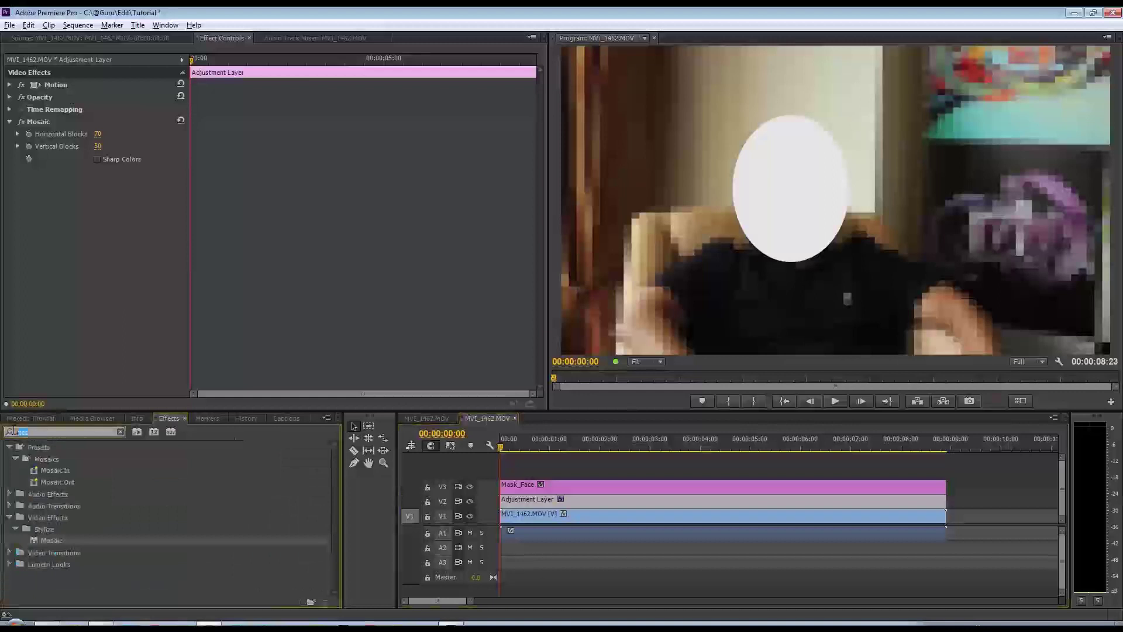
{"action": "type", "text": "track"}
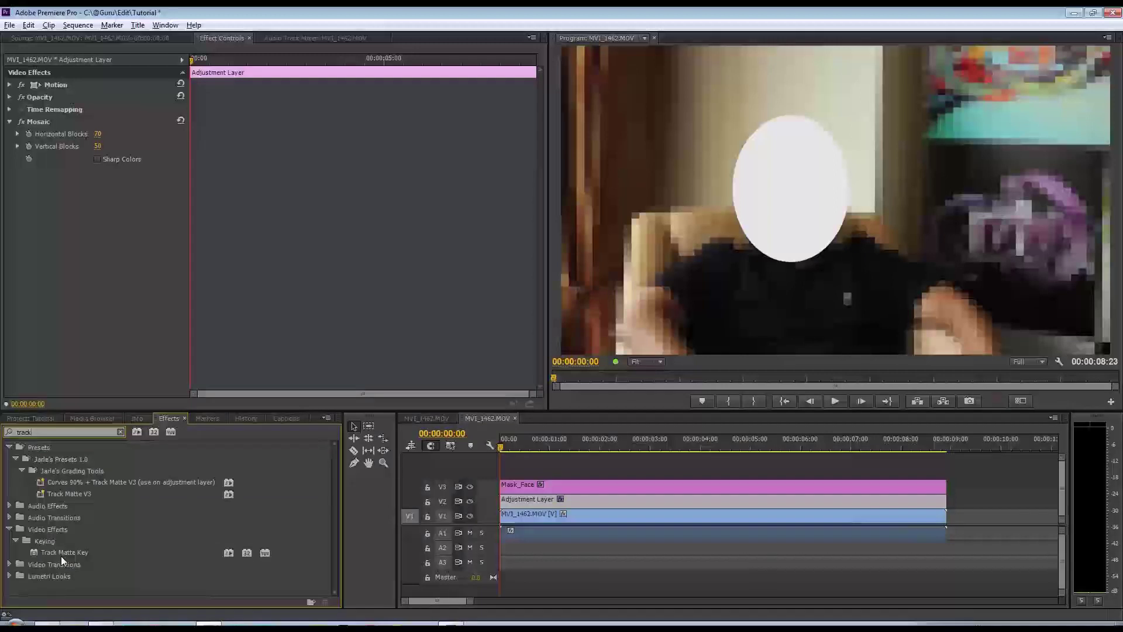
{"action": "left_click_drag", "start_coordinate": [62, 552], "coordinate": [603, 507]}
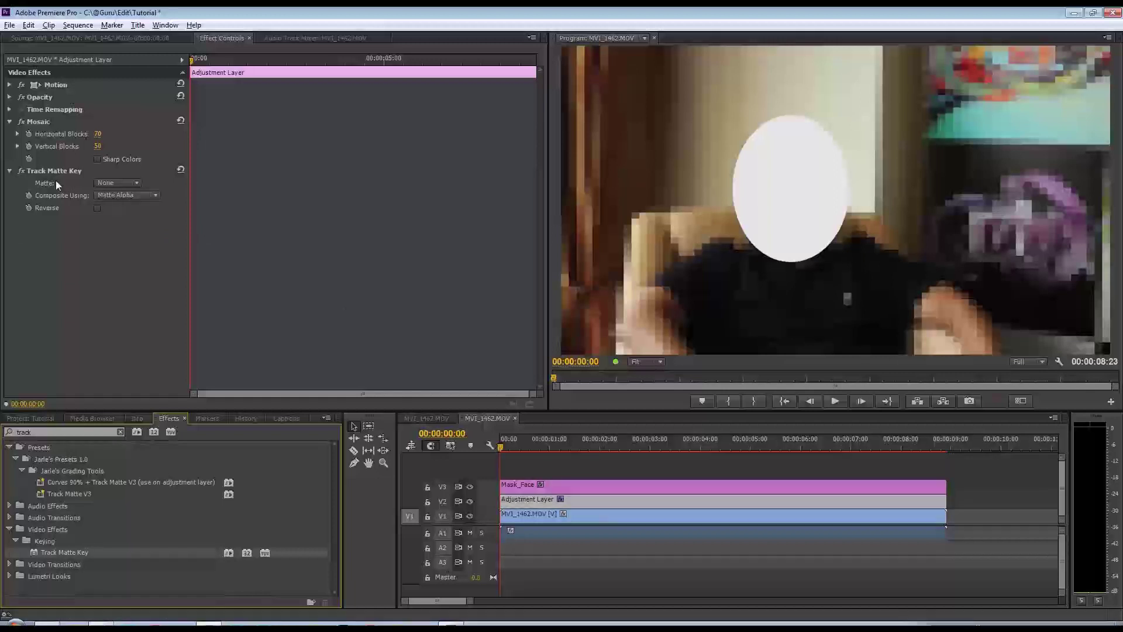
{"action": "left_click", "coordinate": [131, 184]}
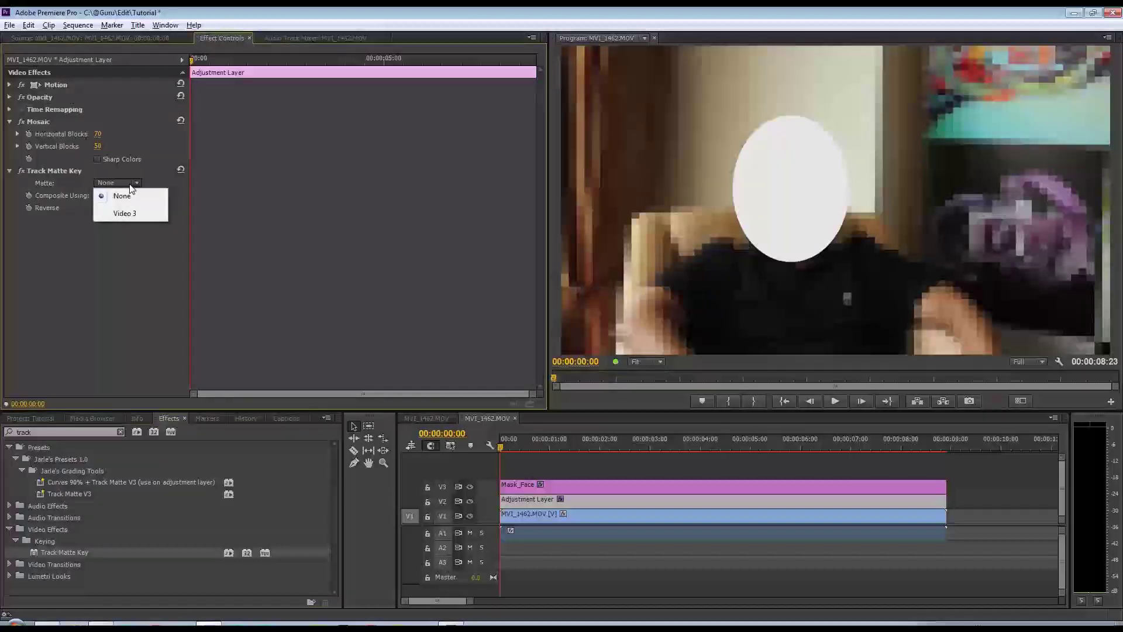
{"action": "left_click", "coordinate": [129, 213]}
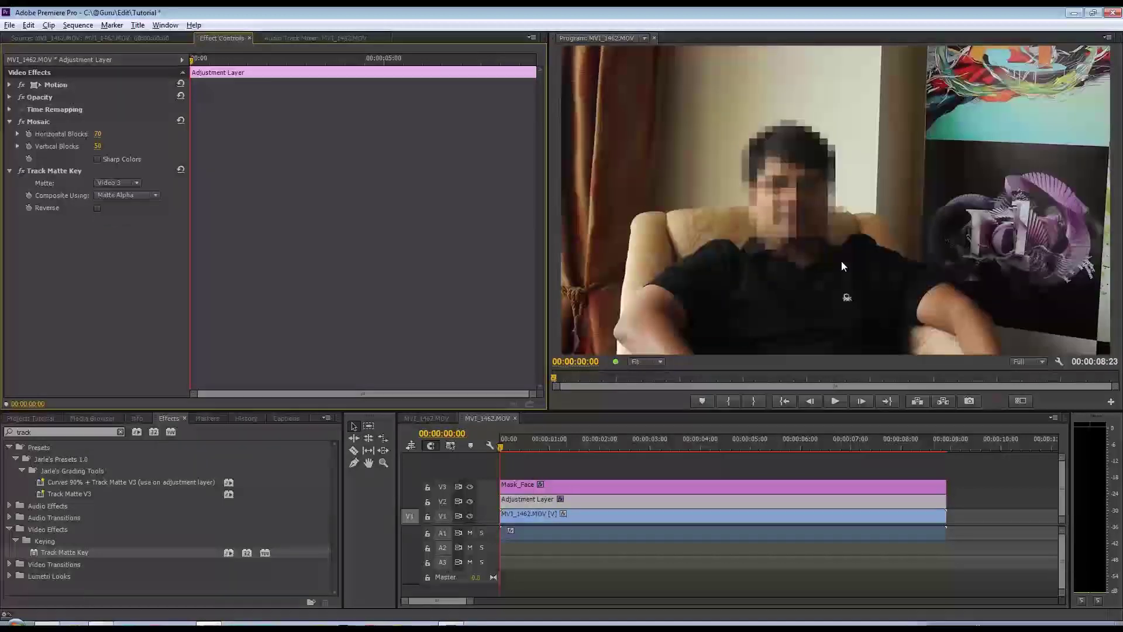
- Play and scrub the sequence to check that the mosaic covers only the face
{"action": "key", "text": "space"}
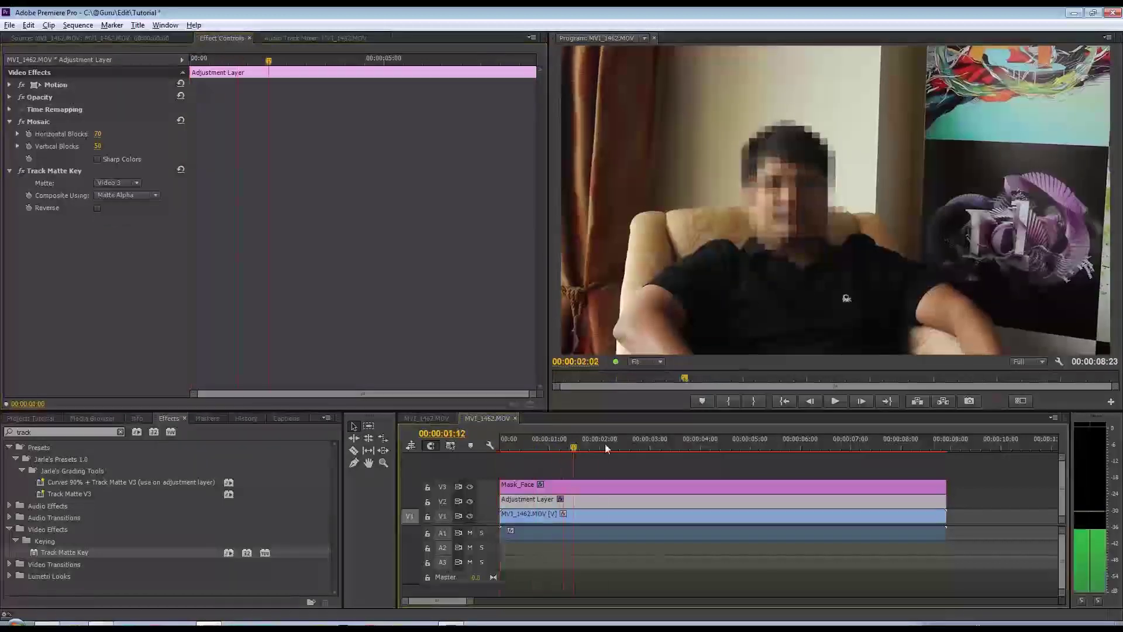
{"action": "left_click", "coordinate": [650, 447]}
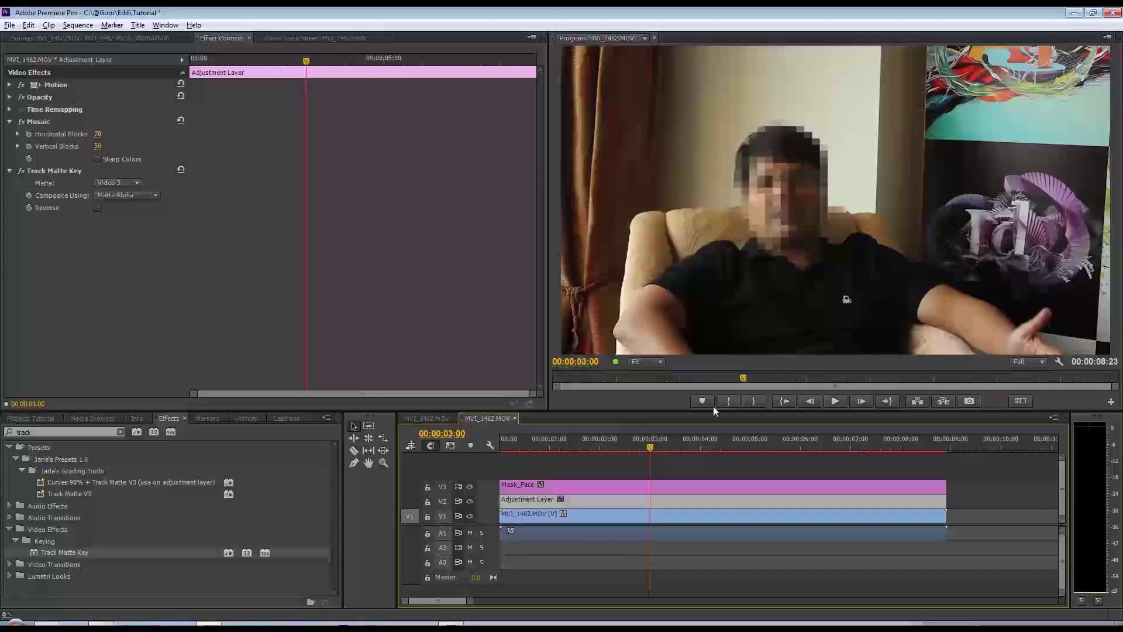
{"action": "left_click_drag", "start_coordinate": [664, 438], "coordinate": [701, 444]}
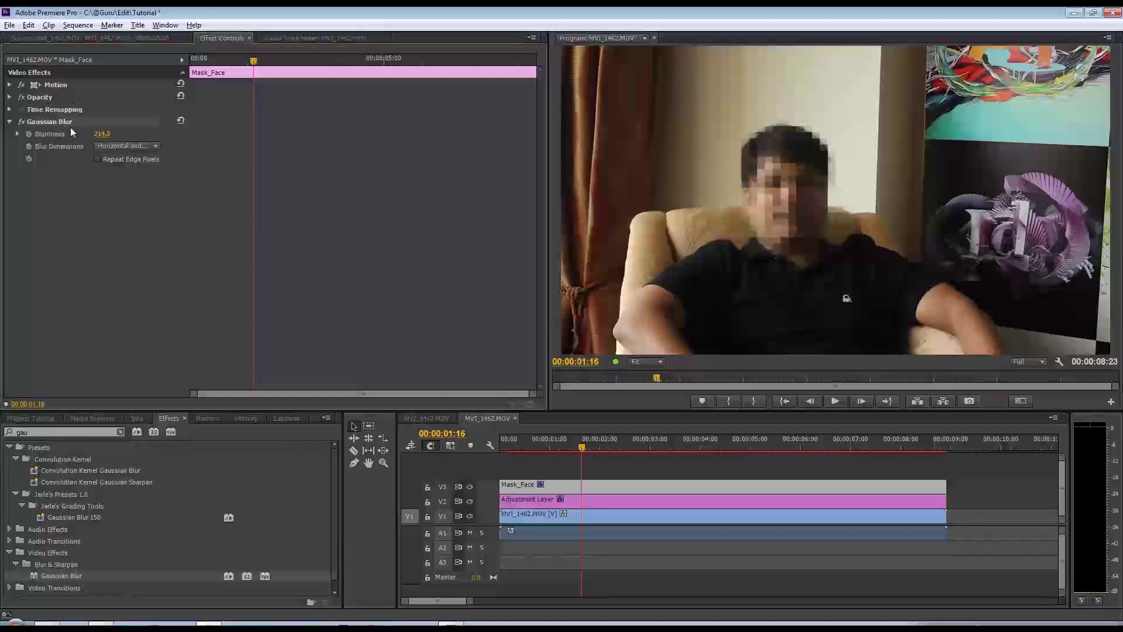
- Add a Gaussian Blur effect to the adjustment layer
{"action": "left_click", "coordinate": [579, 487]}
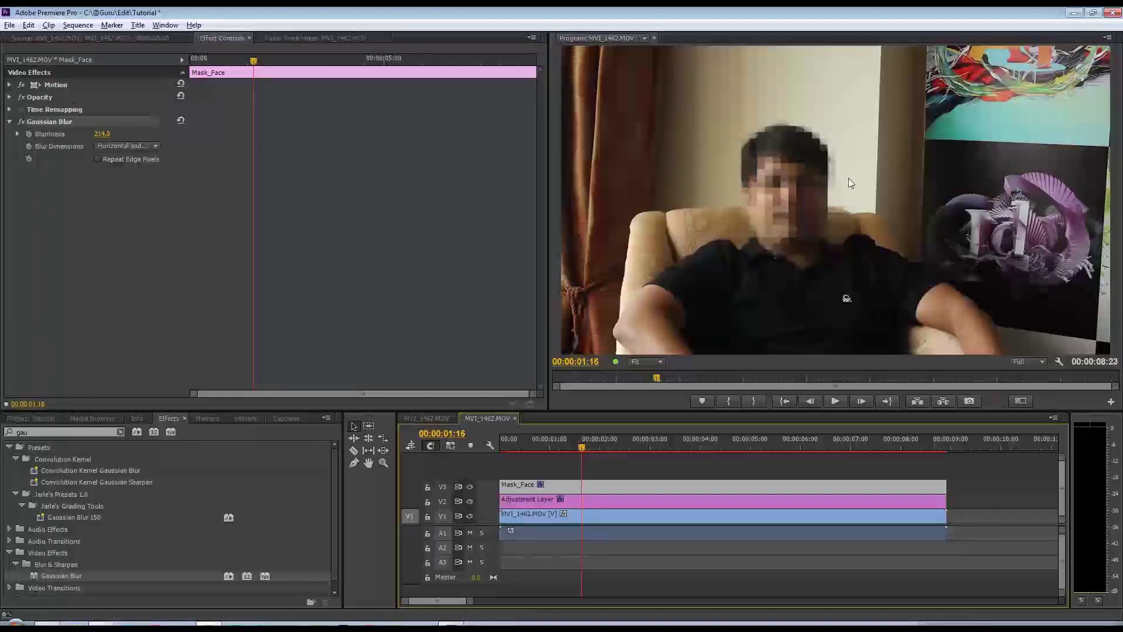
{"action": "mouse_move", "coordinate": [587, 438]}
{"action": "left_mouse_down"}
{"action": "mouse_move", "coordinate": [700, 438]}
{"action": "mouse_move", "coordinate": [605, 448]}
{"action": "left_mouse_up"}
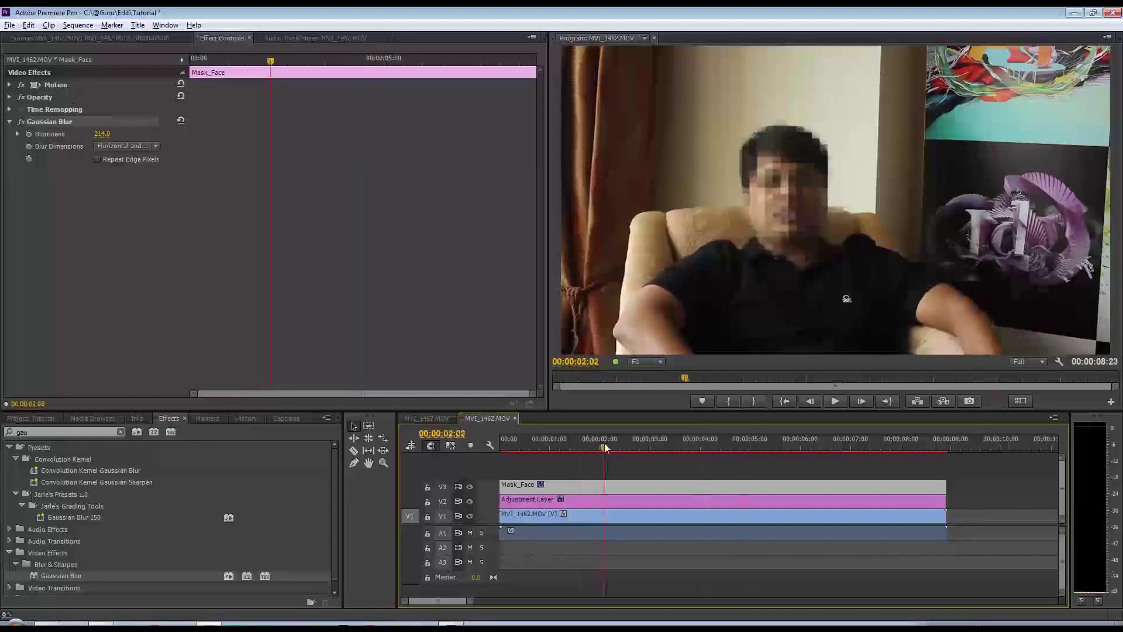
{"action": "left_click", "coordinate": [609, 498]}
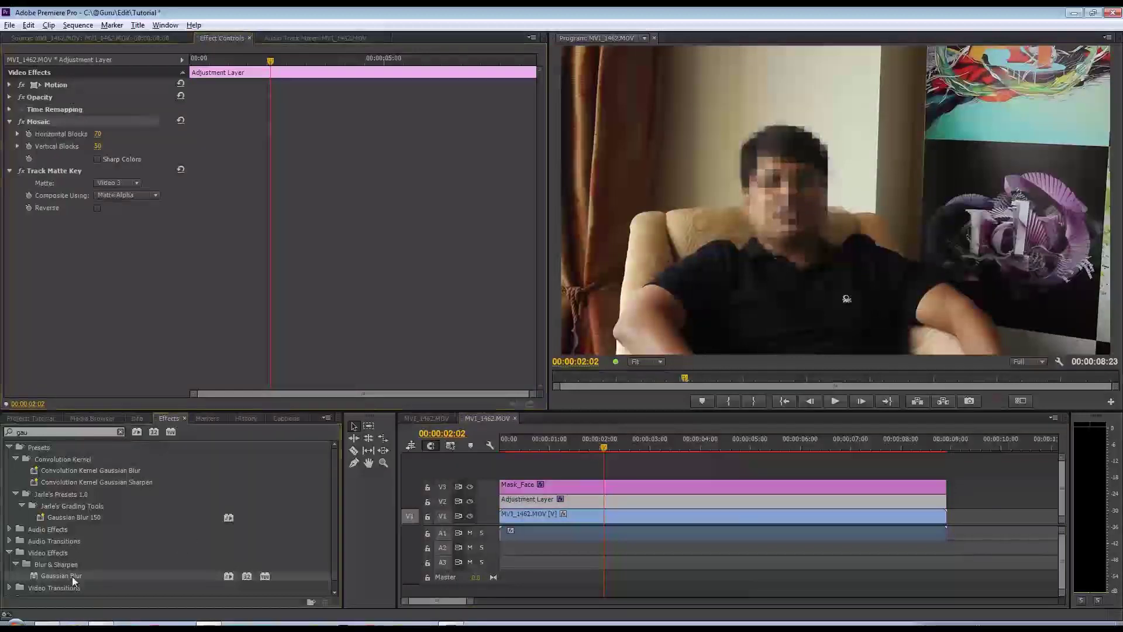
{"action": "left_click_drag", "start_coordinate": [71, 578], "coordinate": [549, 495]}
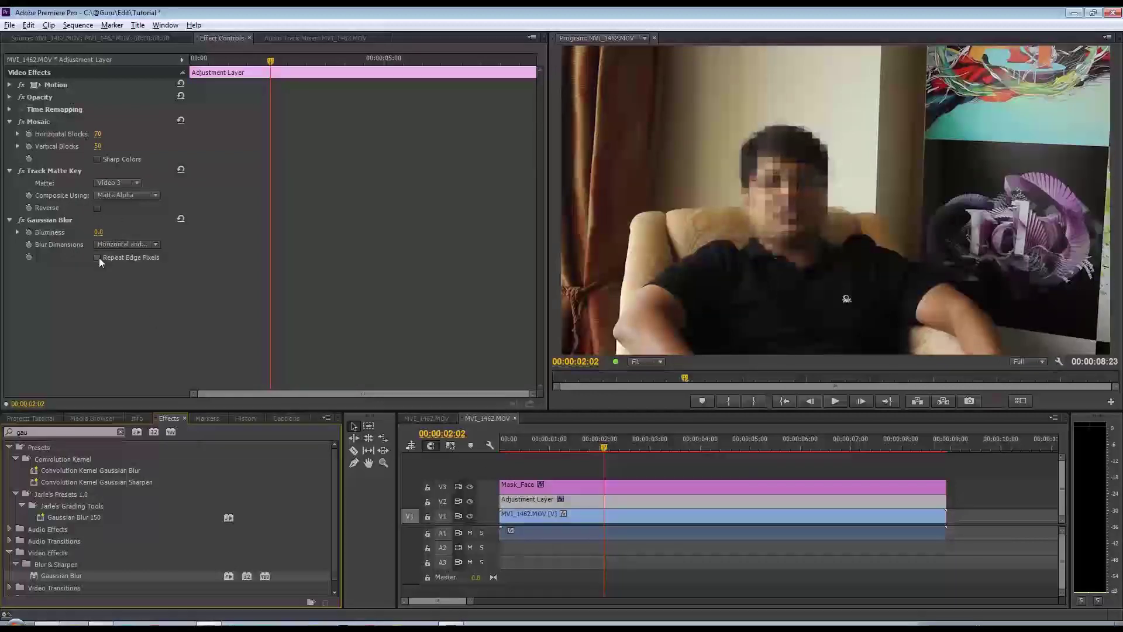
- Switch Mosaic off and raise Gaussian Blur's Blurriness from 10 to about 38
{"action": "left_click", "coordinate": [21, 121]}
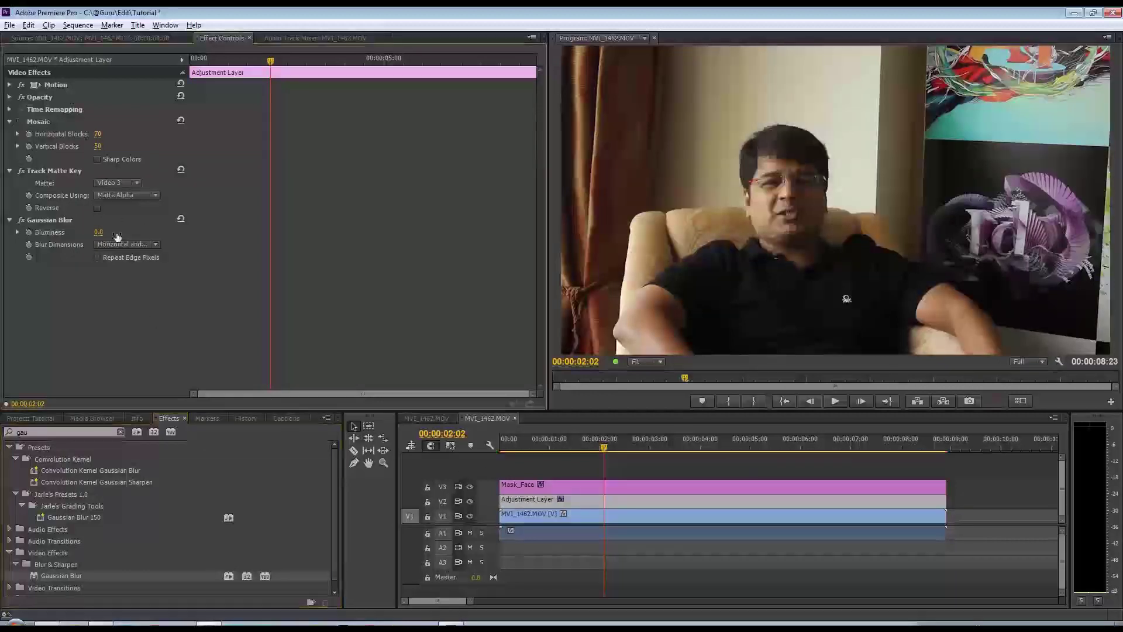
{"action": "left_click", "coordinate": [98, 232]}
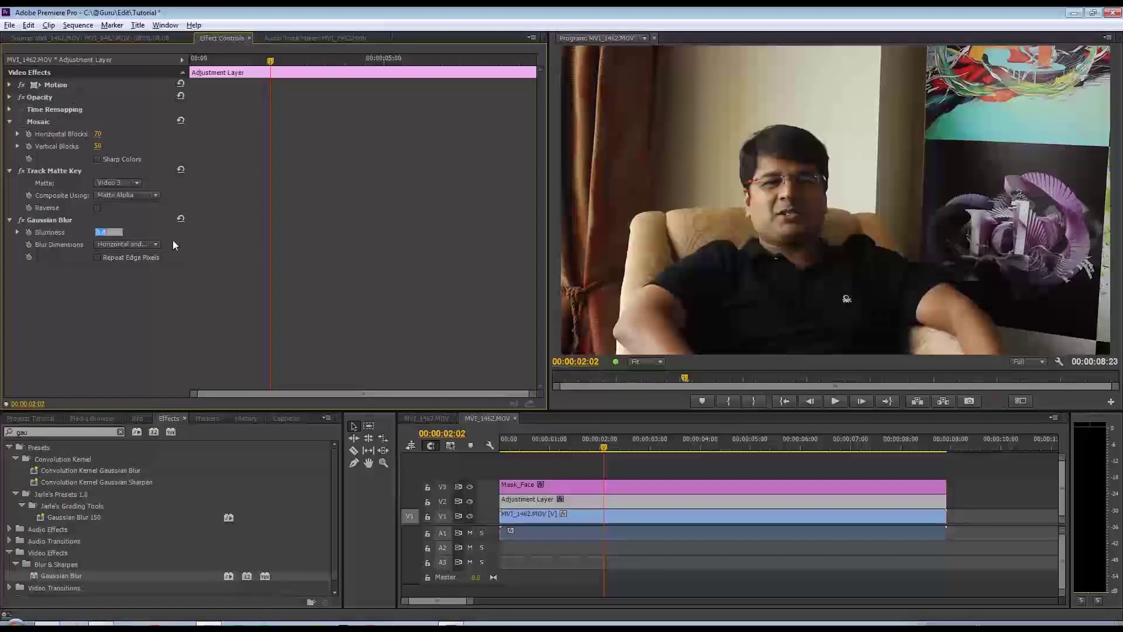
{"action": "type", "text": "10"}
{"action": "key", "text": "Return"}
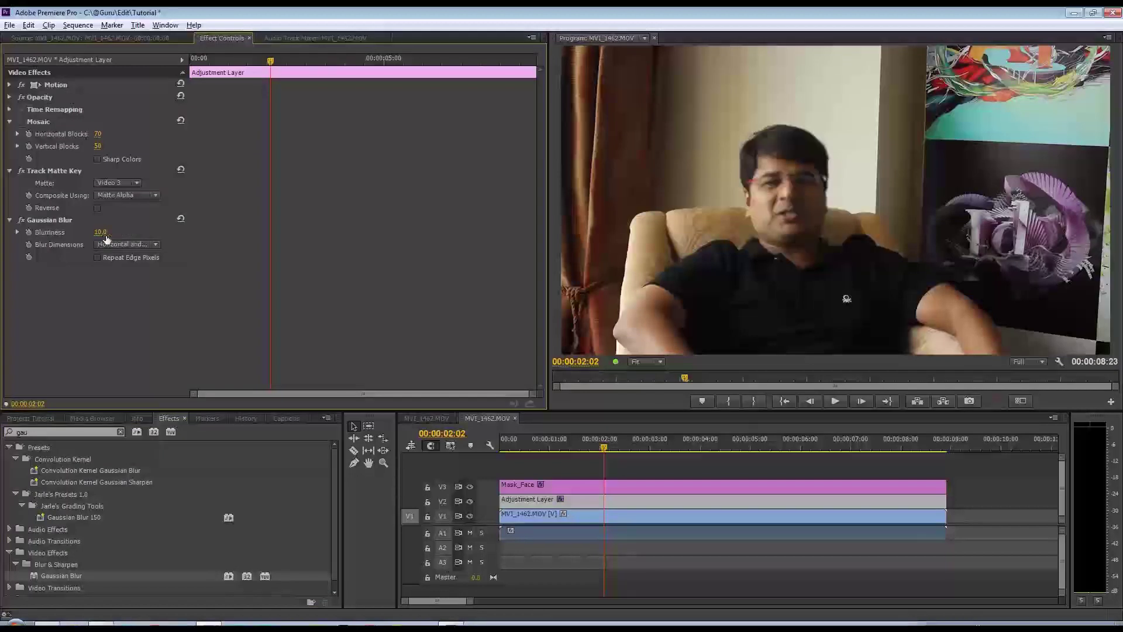
{"action": "mouse_move", "coordinate": [107, 239]}
{"action": "left_mouse_down"}
{"action": "mouse_move", "coordinate": [125, 240]}
{"action": "mouse_move", "coordinate": [111, 239]}
{"action": "left_mouse_up"}
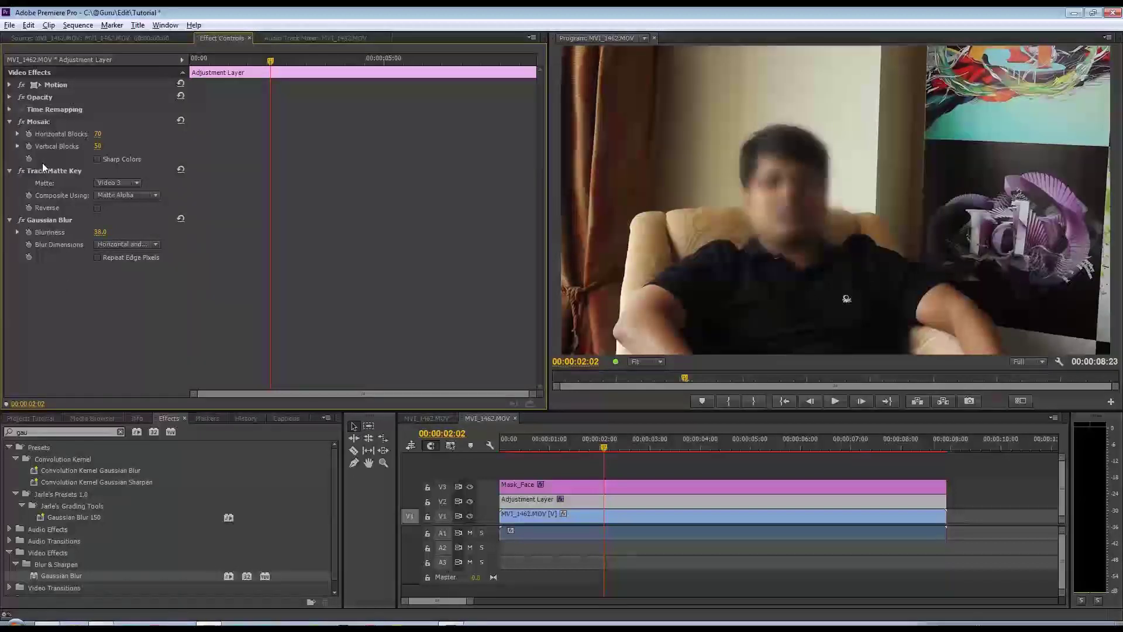
{"action": "left_click", "coordinate": [21, 121]}
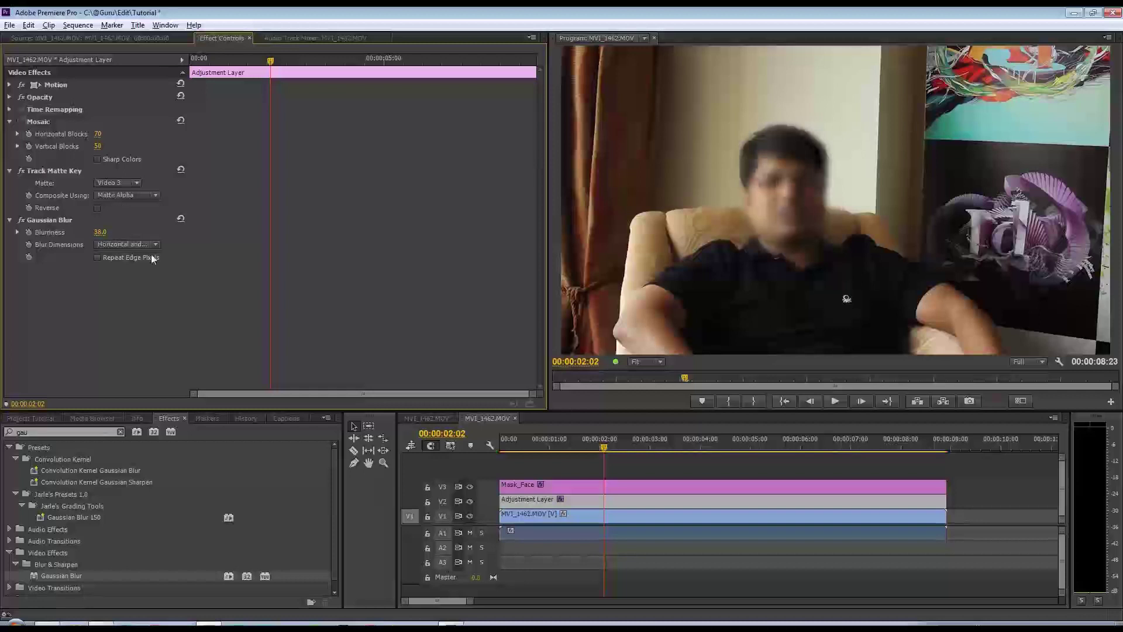